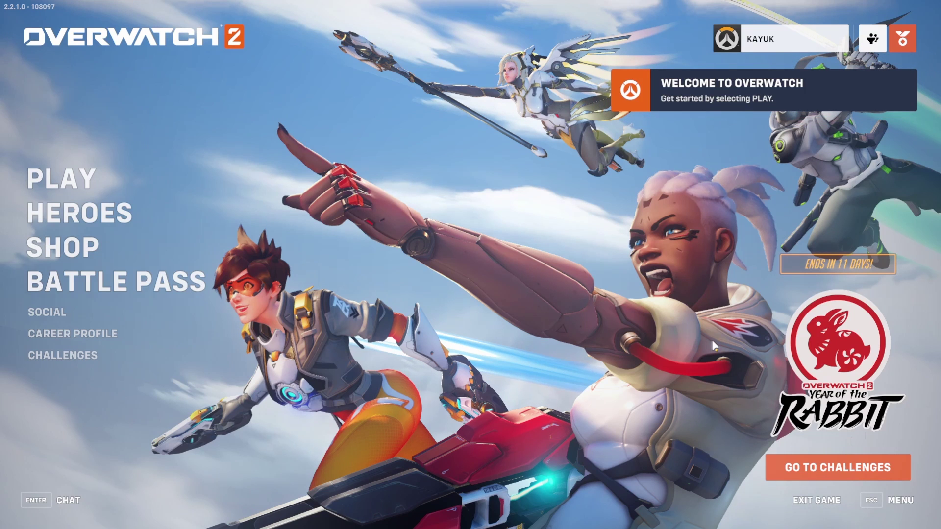
# Open the video settings and keep the resolution at 1920 X 1080
pyautogui.press('Escape')
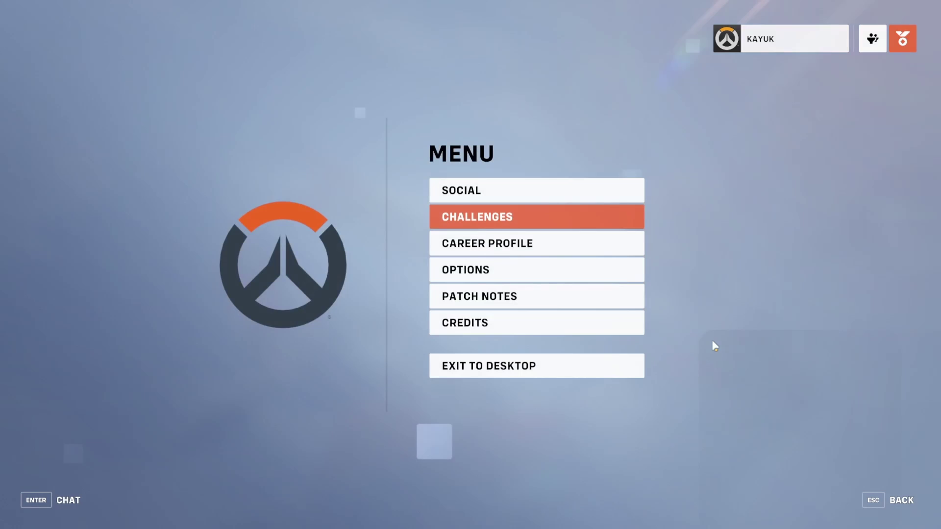
pyautogui.click(536, 276)
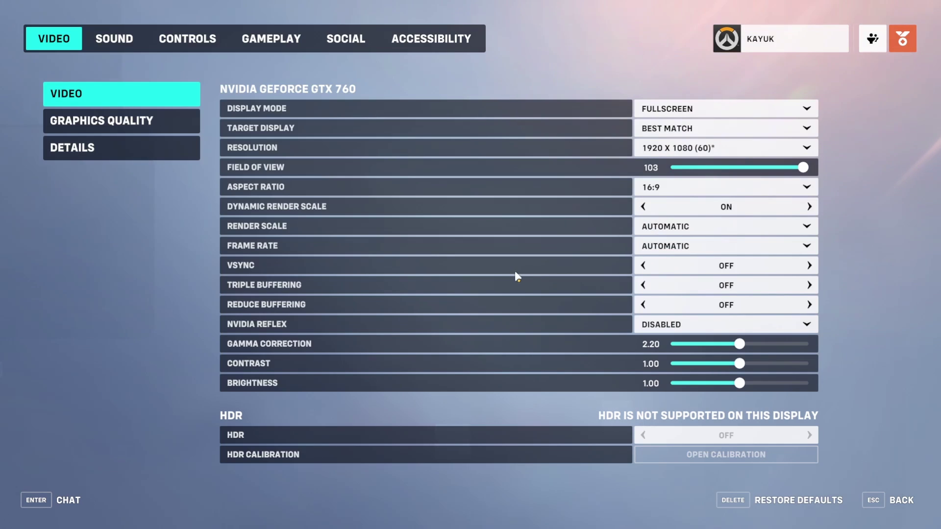
pyautogui.click(715, 150)
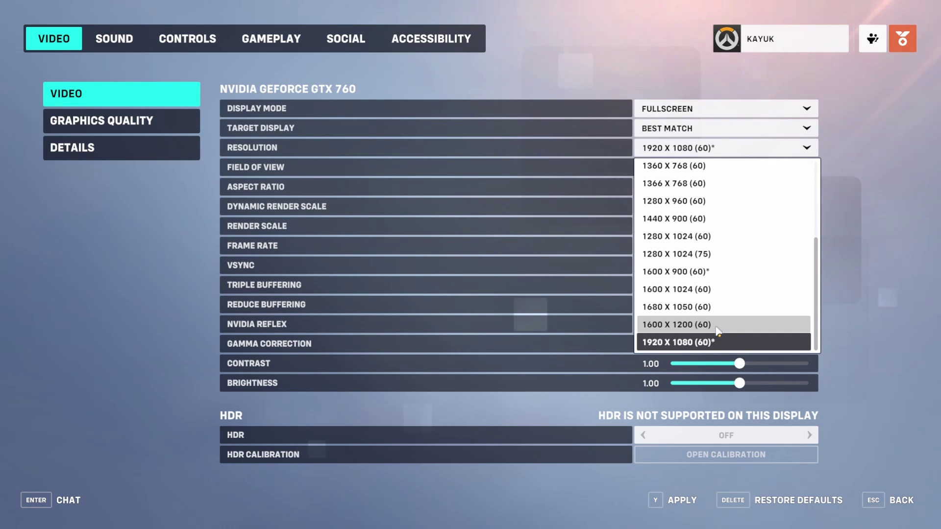
pyautogui.click(570, 210)
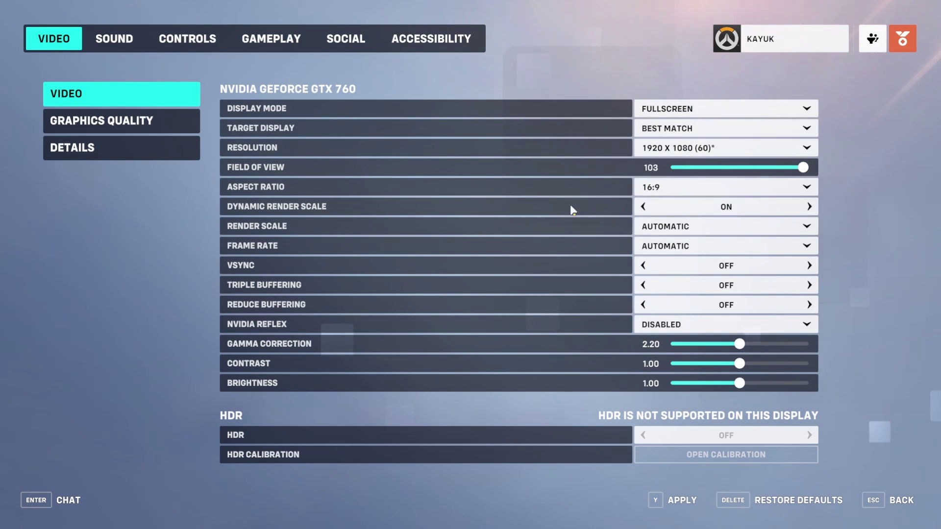
# Turn dynamic render scale off and set render scale to custom at 100%
pyautogui.click(809, 208)
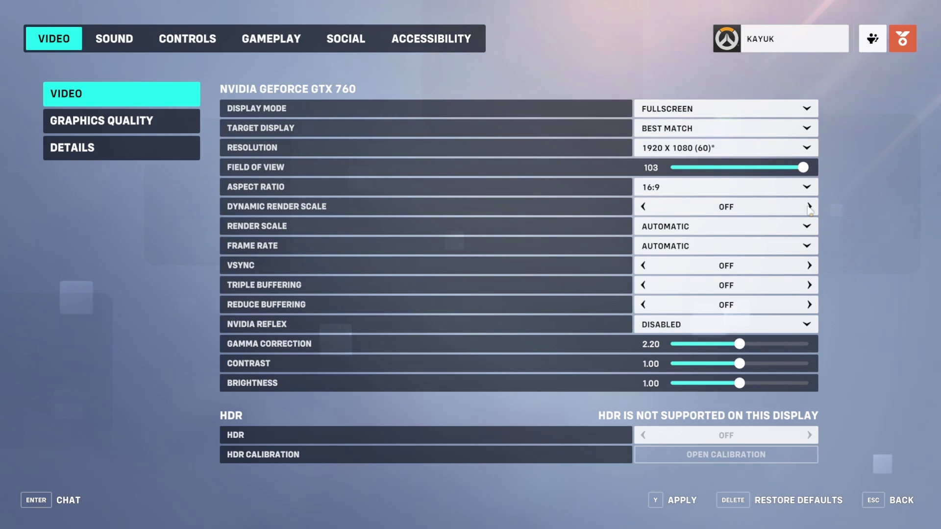
pyautogui.click(664, 230)
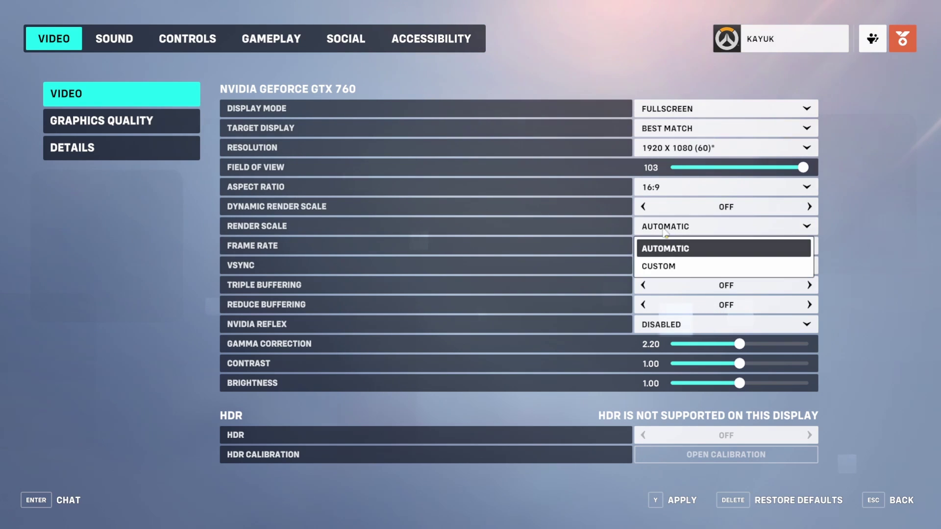
pyautogui.click(645, 267)
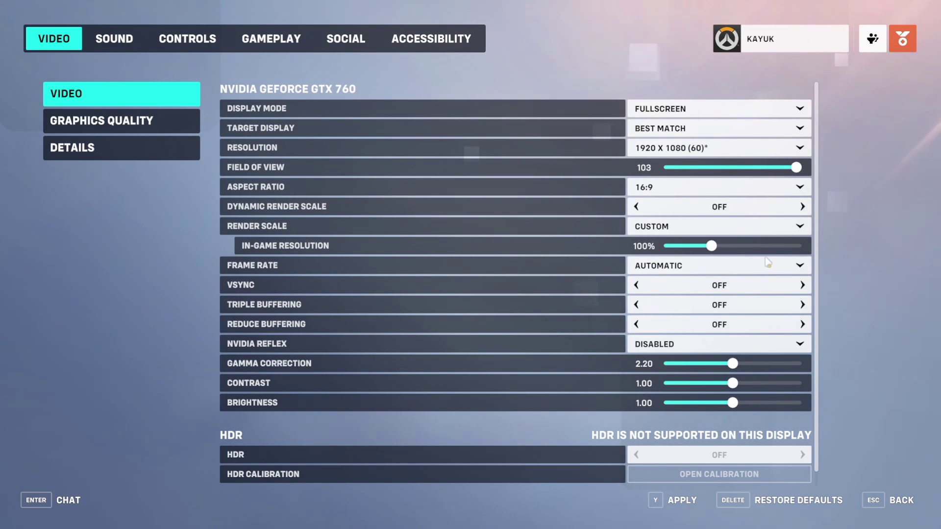
# In the graphics quality settings, leave antialias quality at LOW - FXAA
pyautogui.click(130, 129)
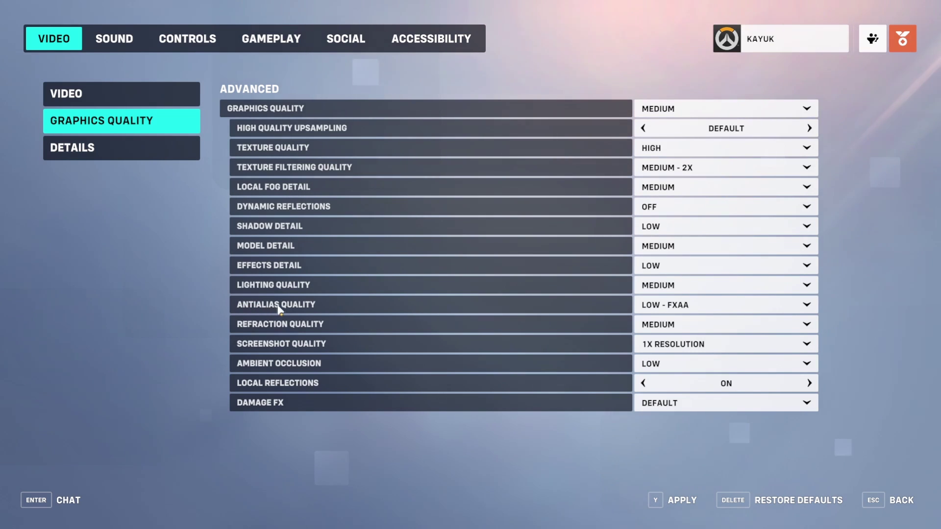
pyautogui.click(700, 305)
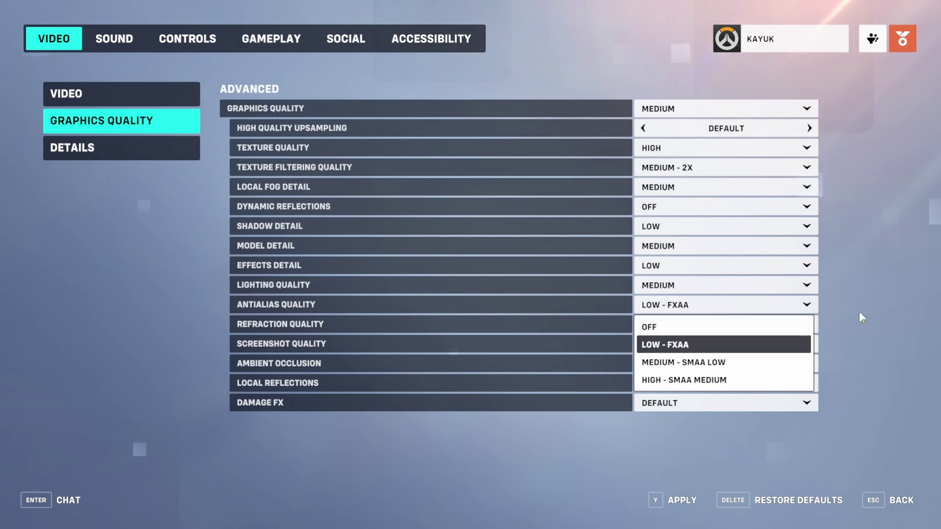
pyautogui.click(864, 309)
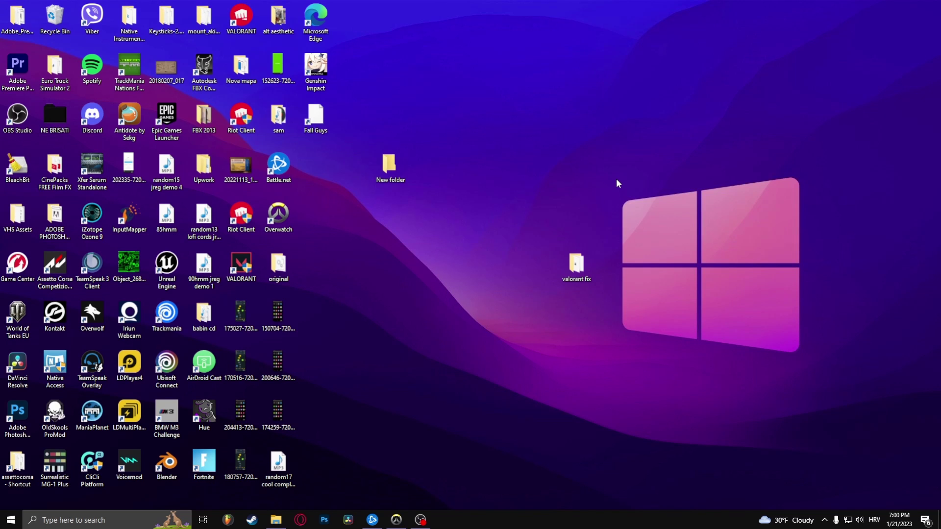